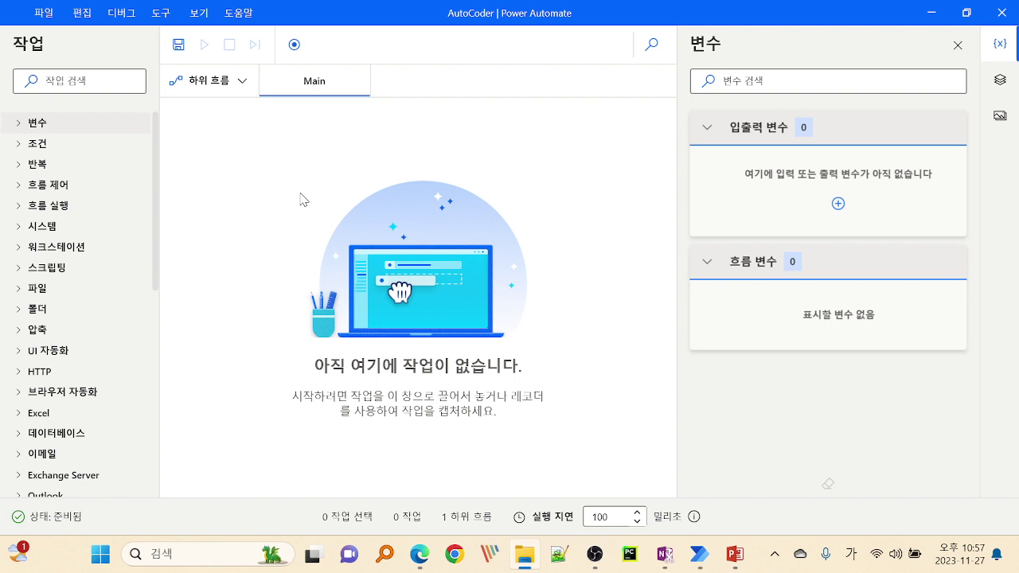
Outline the actions pane, flow workspace and variables pane with red rectangles and label the actions pane "Tool".
{"action": "key", "text": "super+shift+s"}
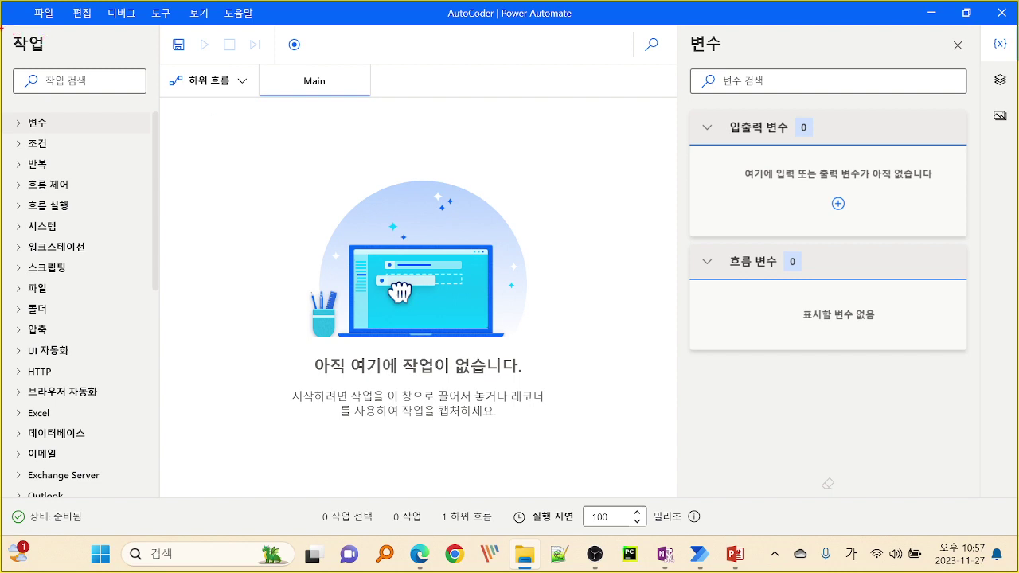
{"action": "left_click_drag", "start_coordinate": [2, 28], "coordinate": [160, 495]}
{"action": "left_click_drag", "start_coordinate": [167, 31], "coordinate": [677, 497]}
{"action": "left_click_drag", "start_coordinate": [679, 28], "coordinate": [979, 499]}
{"action": "mouse_move", "coordinate": [62, 109]}
{"action": "left_mouse_down"}
{"action": "mouse_move", "coordinate": [67, 134]}
{"action": "mouse_move", "coordinate": [67, 93]}
{"action": "left_mouse_up"}
{"action": "type", "text": "Tool"}
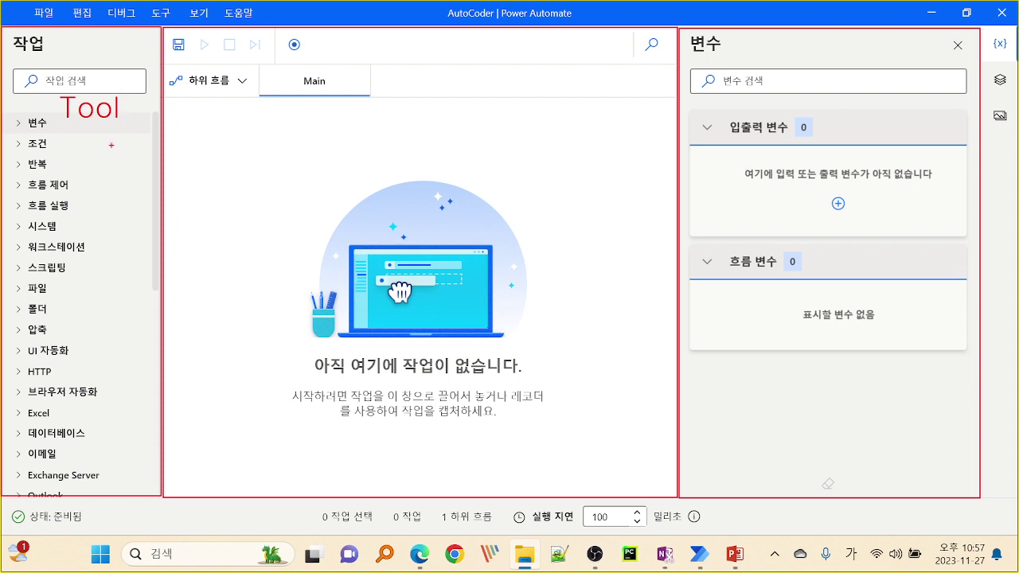
Tick the first four action categories, 변수 to 흐름 제어, and draw a long curve along the category list.
{"action": "mouse_move", "coordinate": [21, 102]}
{"action": "left_mouse_down"}
{"action": "mouse_move", "coordinate": [30, 120]}
{"action": "mouse_move", "coordinate": [44, 100]}
{"action": "mouse_move", "coordinate": [30, 162]}
{"action": "mouse_move", "coordinate": [50, 147]}
{"action": "left_mouse_up"}
{"action": "left_click_drag", "start_coordinate": [24, 180], "coordinate": [53, 171]}
{"action": "mouse_move", "coordinate": [70, 127]}
{"action": "left_mouse_down"}
{"action": "mouse_move", "coordinate": [82, 169]}
{"action": "mouse_move", "coordinate": [82, 329]}
{"action": "mouse_move", "coordinate": [42, 487]}
{"action": "left_mouse_up"}
Write "Code" beside the curve, cross it out with an arrow to "No Code" written below, and clear the annotations.
{"action": "mouse_move", "coordinate": [114, 217]}
{"action": "left_mouse_down"}
{"action": "mouse_move", "coordinate": [101, 229]}
{"action": "mouse_move", "coordinate": [115, 239]}
{"action": "left_mouse_up"}
{"action": "mouse_move", "coordinate": [124, 215]}
{"action": "left_mouse_down"}
{"action": "mouse_move", "coordinate": [123, 240]}
{"action": "mouse_move", "coordinate": [127, 225]}
{"action": "left_mouse_up"}
{"action": "left_click_drag", "start_coordinate": [142, 214], "coordinate": [141, 239]}
{"action": "left_click_drag", "start_coordinate": [154, 231], "coordinate": [166, 238]}
{"action": "left_click_drag", "start_coordinate": [102, 243], "coordinate": [102, 271]}
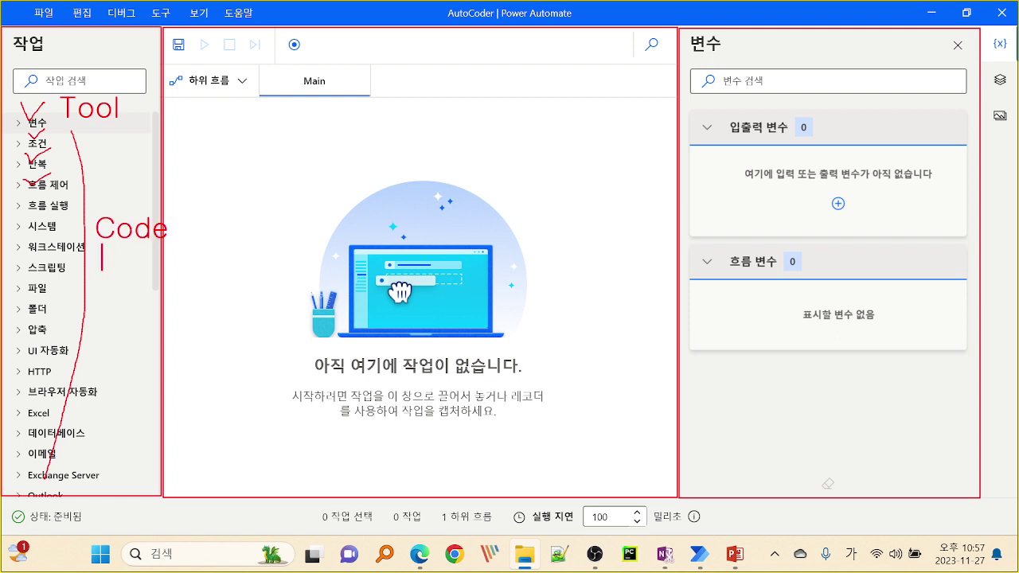
{"action": "key", "text": "ctrl+z"}
{"action": "mouse_move", "coordinate": [94, 237]}
{"action": "left_mouse_down"}
{"action": "mouse_move", "coordinate": [164, 212]}
{"action": "mouse_move", "coordinate": [165, 249]}
{"action": "mouse_move", "coordinate": [122, 272]}
{"action": "mouse_move", "coordinate": [101, 314]}
{"action": "mouse_move", "coordinate": [89, 285]}
{"action": "mouse_move", "coordinate": [101, 310]}
{"action": "left_mouse_up"}
{"action": "left_click_drag", "start_coordinate": [112, 285], "coordinate": [113, 310]}
{"action": "key", "text": "BackSpace"}
{"action": "type", "text": "No Code"}
{"action": "key", "text": "Return"}
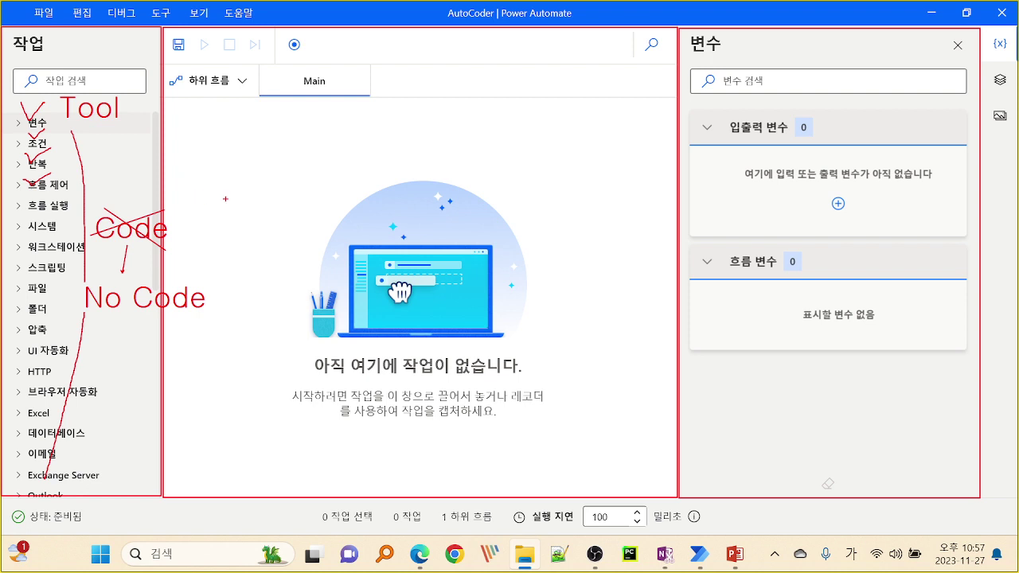
{"action": "key", "text": "Escape"}
Outline the flow workspace in blue, box the 조건 category and draw arrows from it into the workspace.
{"action": "key", "text": "ctrl+2"}
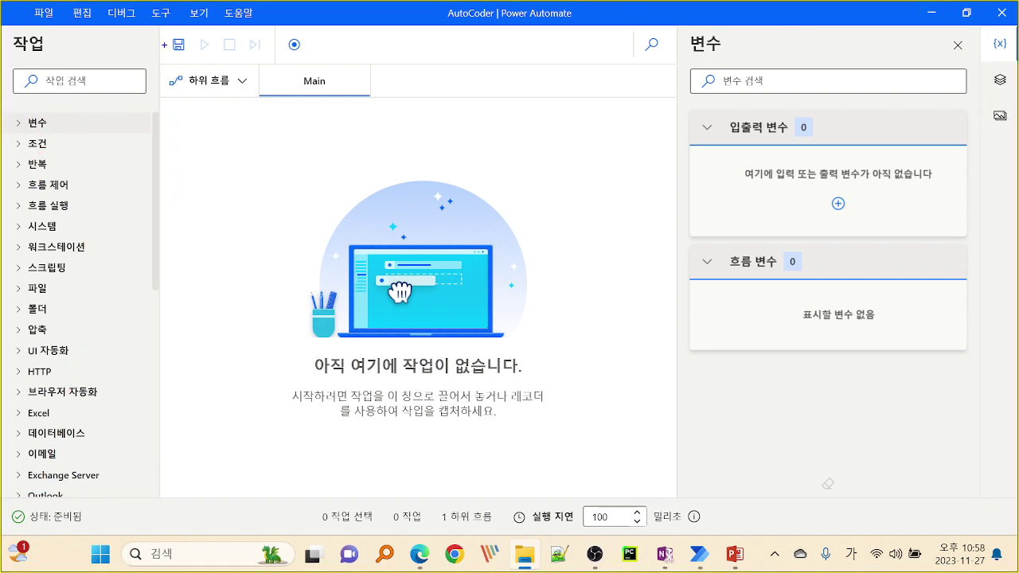
{"action": "mouse_move", "coordinate": [162, 28]}
{"action": "left_mouse_down"}
{"action": "mouse_move", "coordinate": [357, 136]}
{"action": "mouse_move", "coordinate": [676, 507]}
{"action": "mouse_move", "coordinate": [677, 498]}
{"action": "left_mouse_up"}
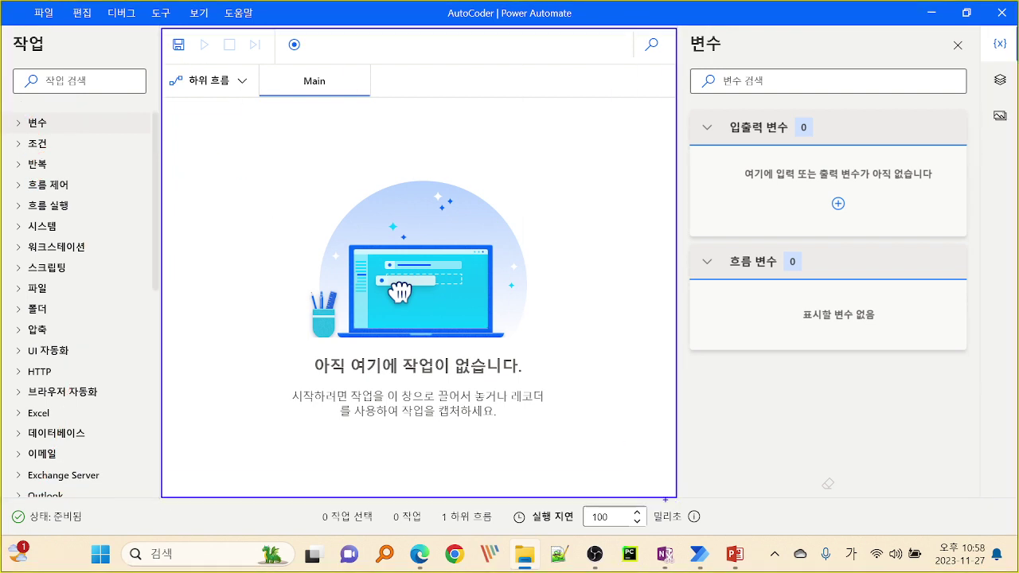
{"action": "left_click_drag", "start_coordinate": [20, 137], "coordinate": [46, 150]}
{"action": "mouse_move", "coordinate": [194, 159]}
{"action": "left_mouse_down"}
{"action": "mouse_move", "coordinate": [60, 146]}
{"action": "mouse_move", "coordinate": [239, 152]}
{"action": "mouse_move", "coordinate": [277, 168]}
{"action": "mouse_move", "coordinate": [293, 152]}
{"action": "left_mouse_up"}
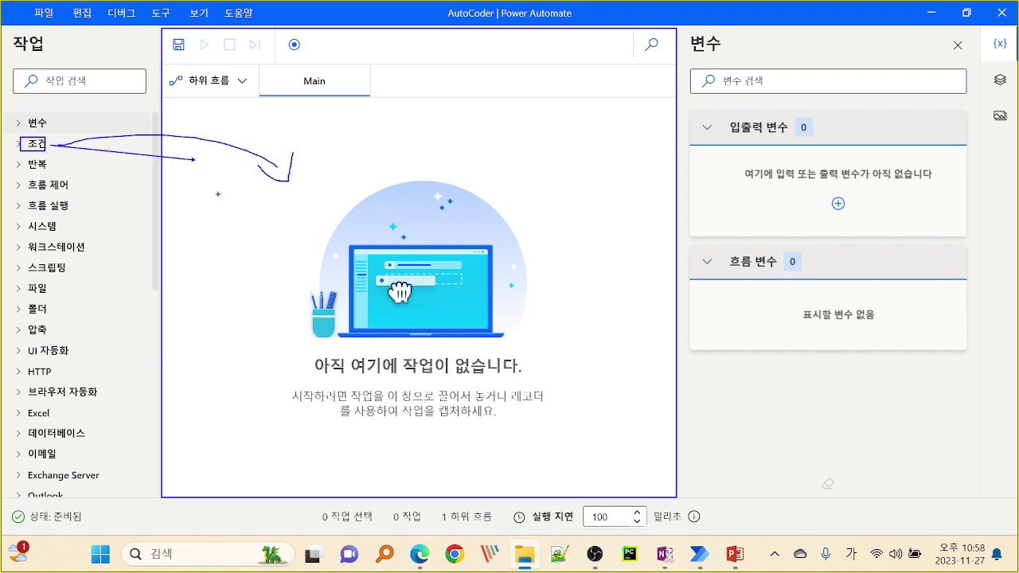
Draw five stacked blue boxes in the workspace with two downward arrows beside them, and clear the annotations.
{"action": "mouse_move", "coordinate": [189, 173]}
{"action": "left_mouse_down"}
{"action": "mouse_move", "coordinate": [395, 221]}
{"action": "mouse_move", "coordinate": [596, 223]}
{"action": "left_mouse_up"}
{"action": "left_click_drag", "start_coordinate": [186, 236], "coordinate": [555, 282]}
{"action": "left_click_drag", "start_coordinate": [191, 292], "coordinate": [591, 331]}
{"action": "mouse_move", "coordinate": [188, 352]}
{"action": "left_mouse_down"}
{"action": "mouse_move", "coordinate": [438, 390]}
{"action": "mouse_move", "coordinate": [598, 394]}
{"action": "left_mouse_up"}
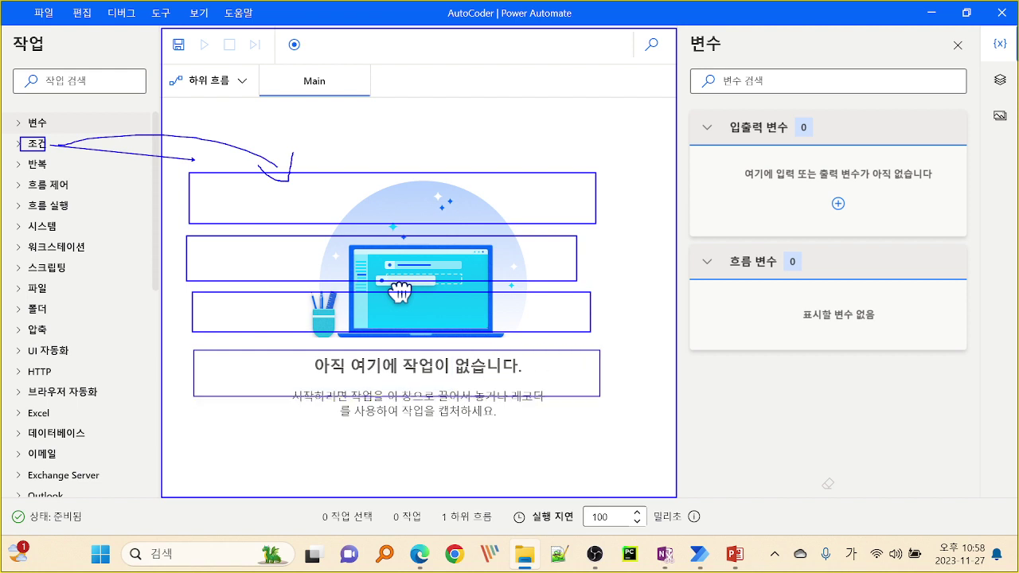
{"action": "mouse_move", "coordinate": [198, 407]}
{"action": "left_mouse_down"}
{"action": "mouse_move", "coordinate": [605, 451]}
{"action": "mouse_move", "coordinate": [658, 172]}
{"action": "left_mouse_up"}
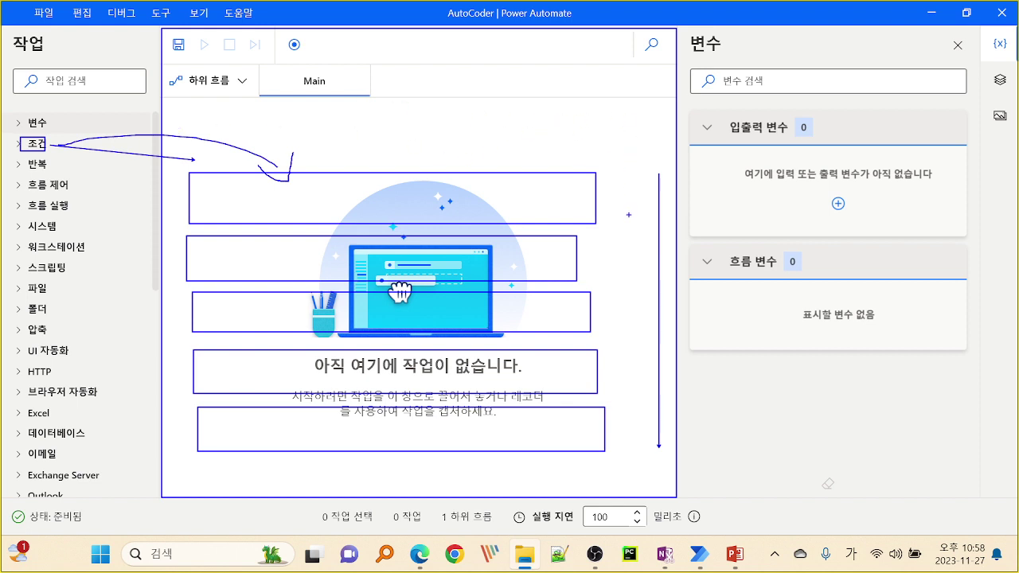
{"action": "left_click_drag", "start_coordinate": [637, 378], "coordinate": [637, 113]}
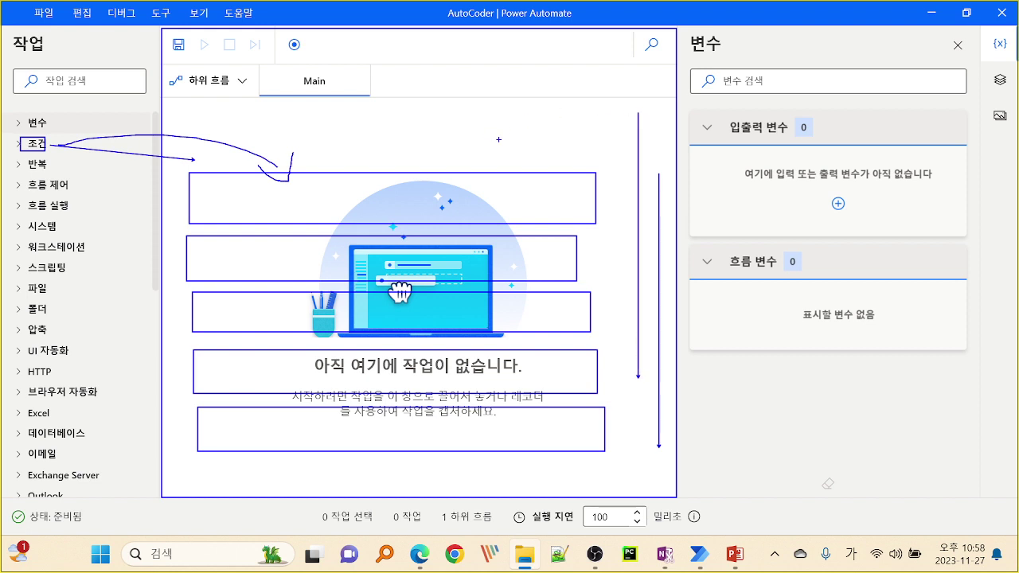
{"action": "key", "text": "Escape"}
Open the 하위 흐름 list to view the subflows and close it again.
{"action": "left_click", "coordinate": [242, 81]}
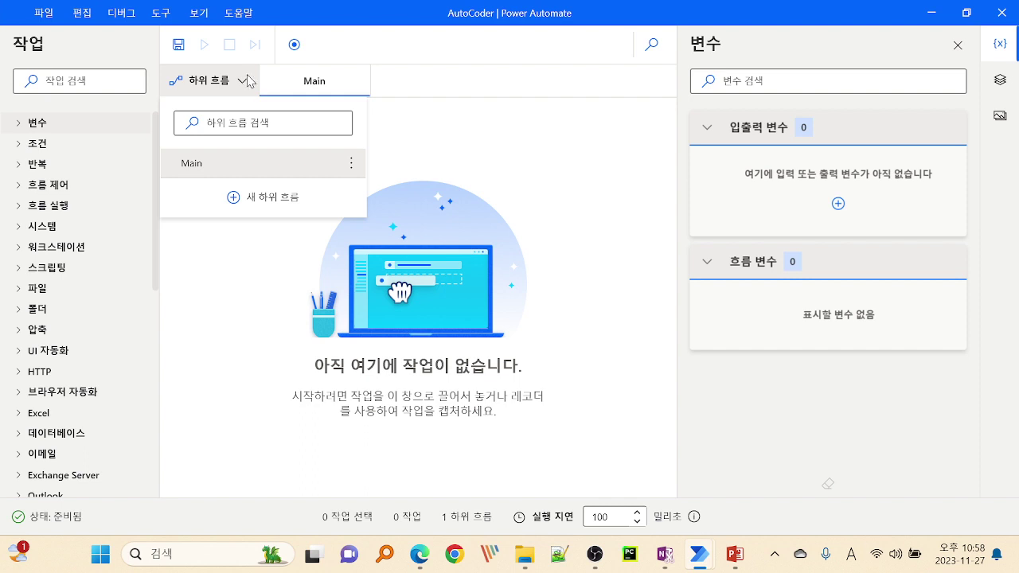
{"action": "left_click", "coordinate": [406, 117]}
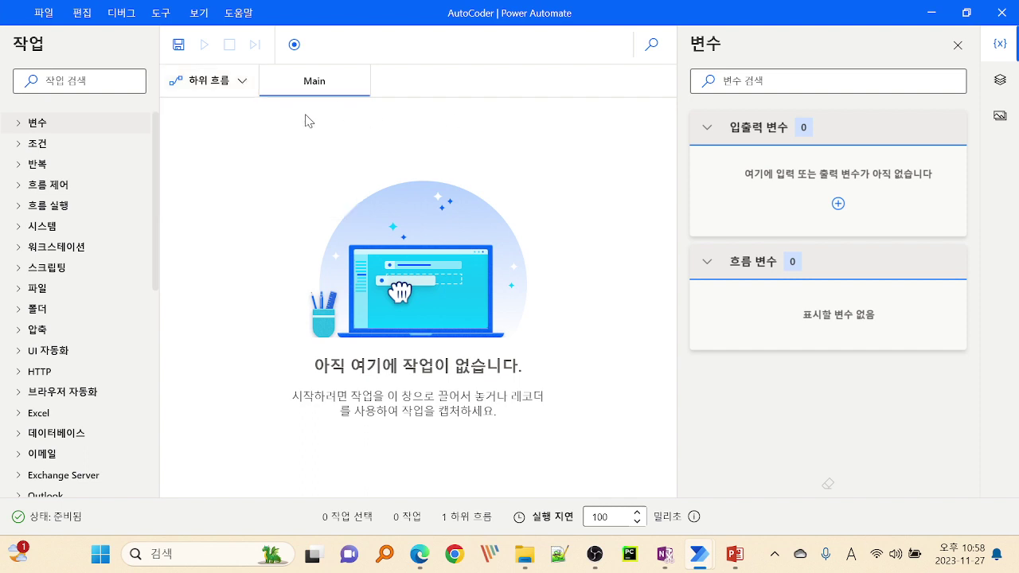
Write the blue annotation heading "Python -> Function" across the upper part of the workspace.
{"action": "key", "text": "ctrl+2"}
{"action": "type", "text": "t"}
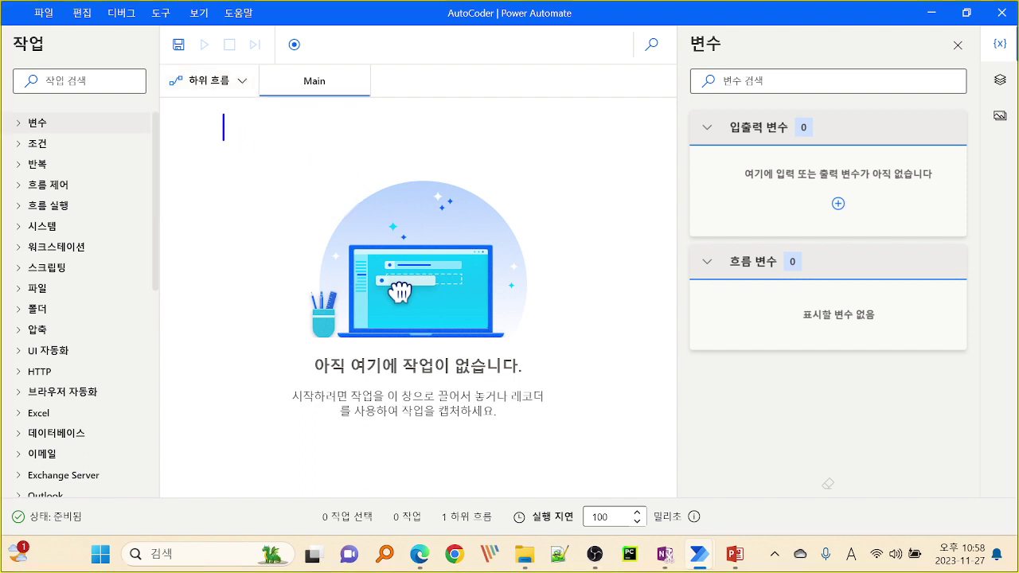
{"action": "type", "text": "P"}
{"action": "key", "text": "BackSpace"}
{"action": "type", "text": "Python -"}
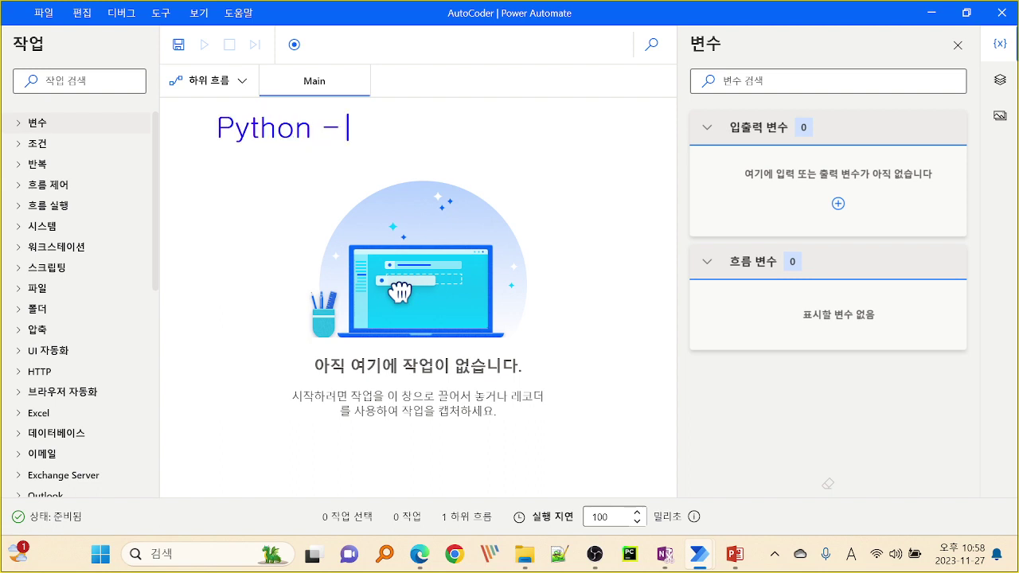
{"action": "type", "text": "> Function"}
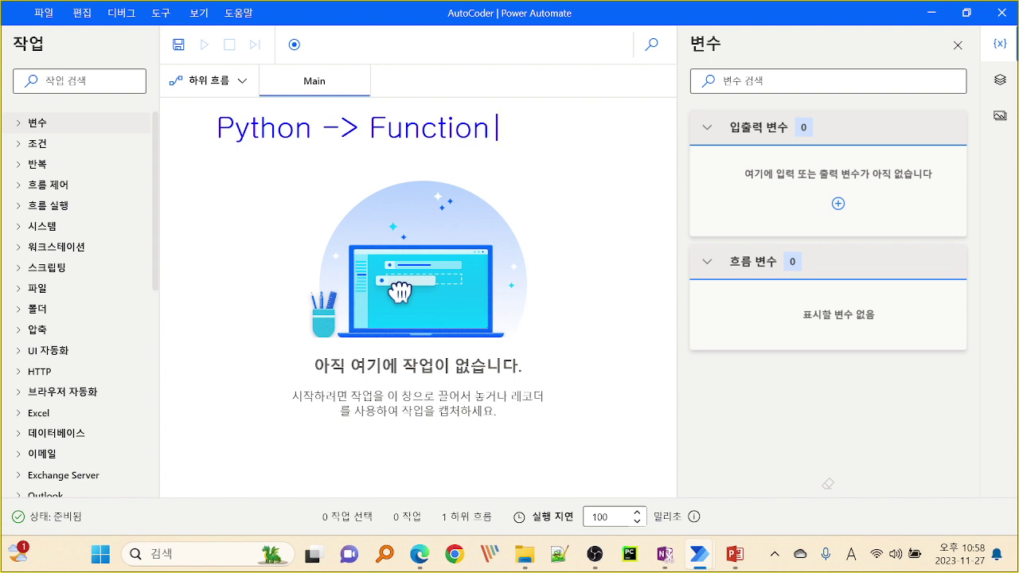
Write a sample function below the heading with the lines "def call ()", "~~" and "return".
{"action": "key", "text": "Return"}
{"action": "key", "text": "Return"}
{"action": "type", "text": "def "}
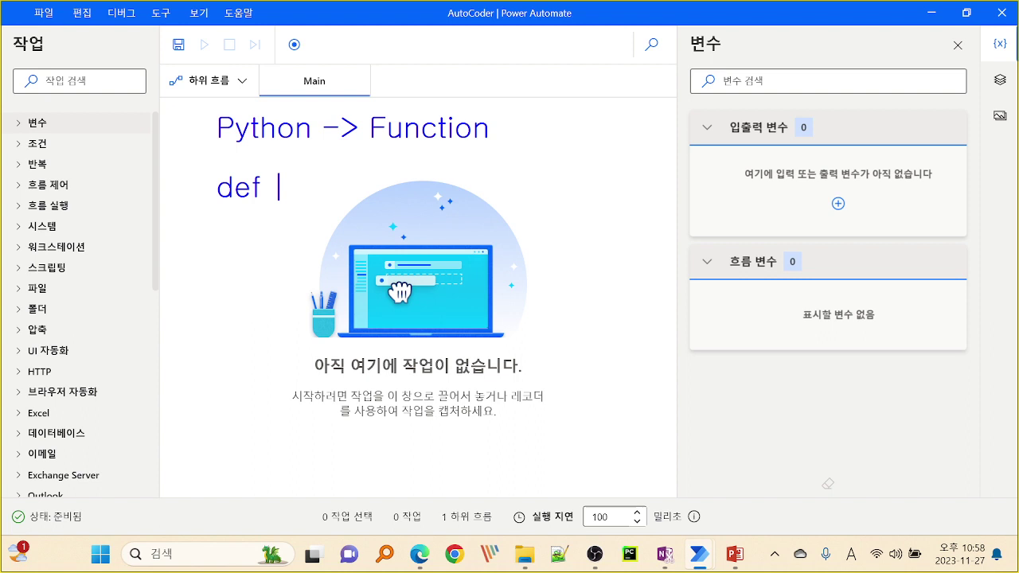
{"action": "type", "text": "call ()"}
{"action": "key", "text": "Return"}
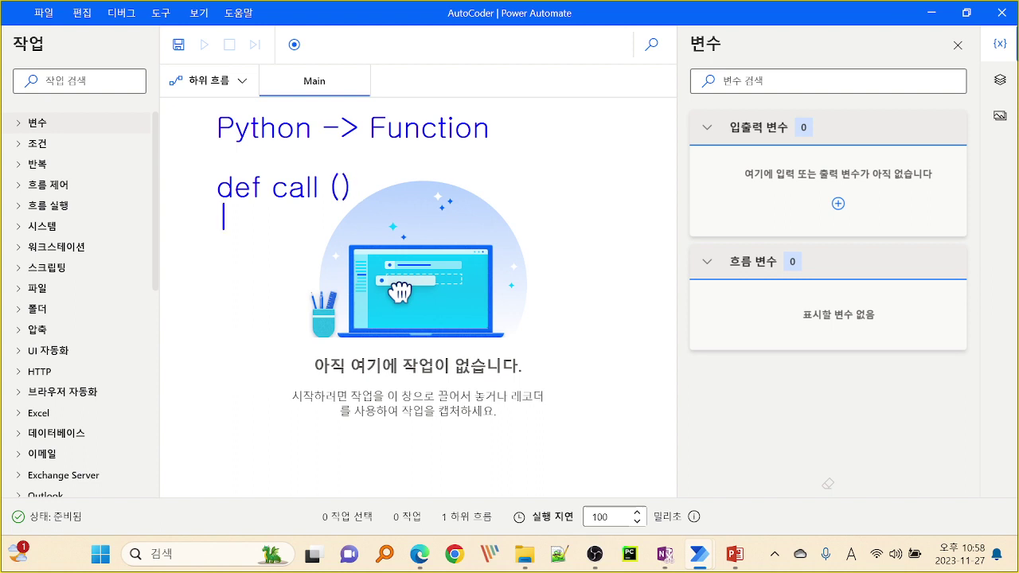
{"action": "type", "text": "~~"}
{"action": "key", "text": "Return"}
{"action": "type", "text": "re"}
{"action": "key", "text": "BackSpace"}
{"action": "key", "text": "BackSpace"}
{"action": "type", "text": "return"}
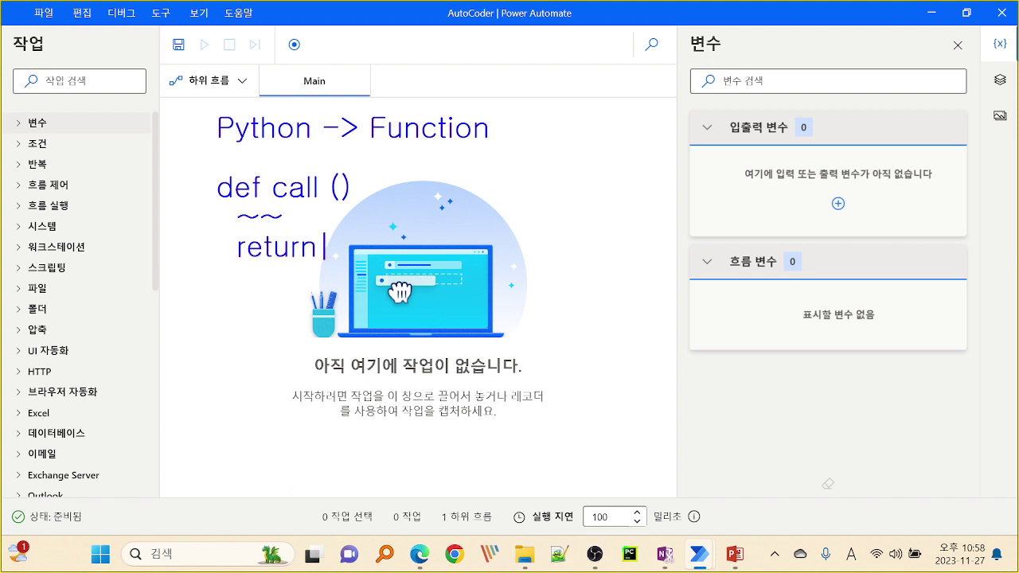
Write "call()" below the sample function and draw a long downward arrow beside the code.
{"action": "key", "text": "Return"}
{"action": "key", "text": "Return"}
{"action": "type", "text": "call"}
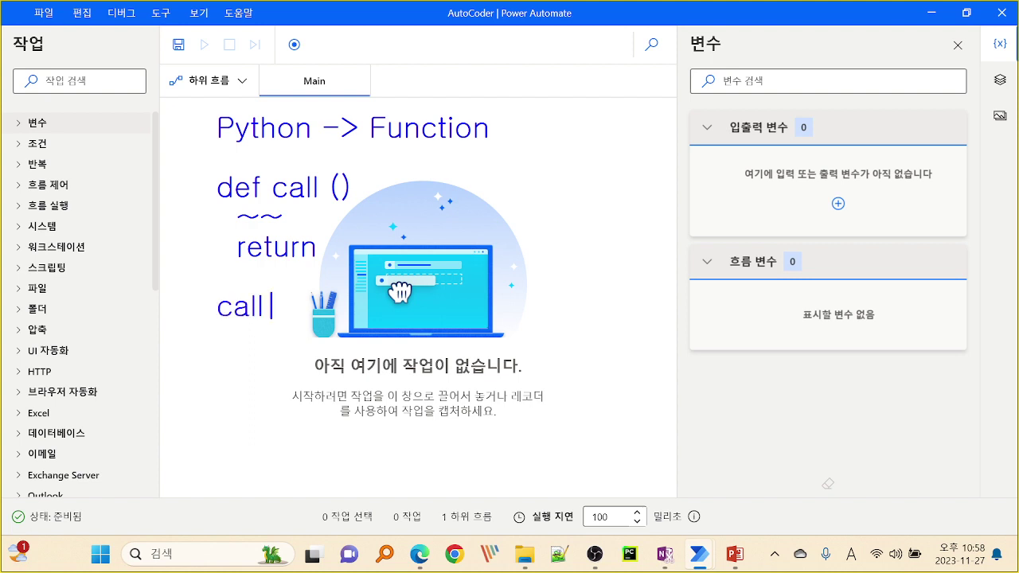
{"action": "type", "text": "()"}
{"action": "key", "text": "Escape"}
{"action": "left_click_drag", "start_coordinate": [565, 349], "coordinate": [564, 127]}
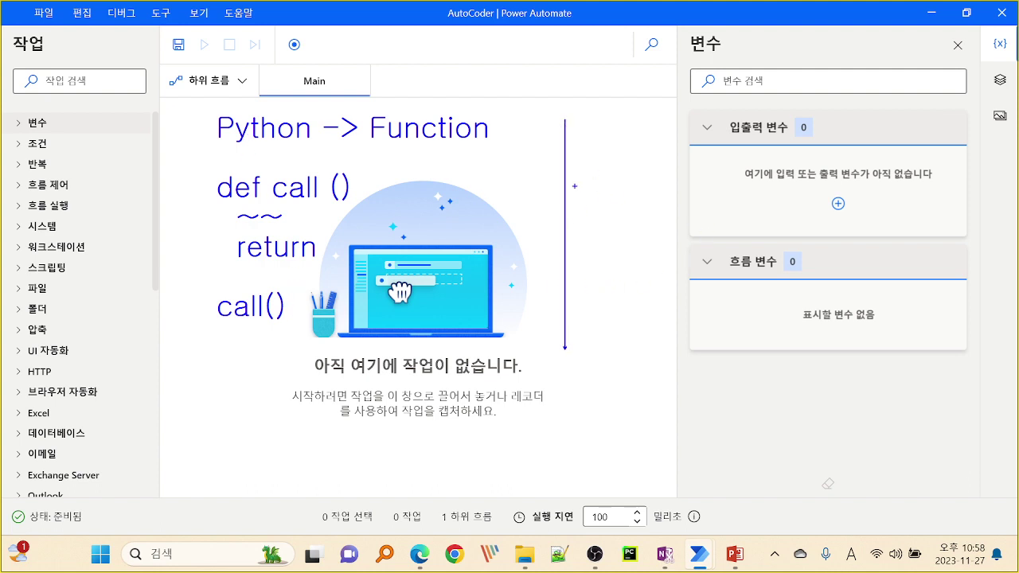
Draw a blue box beside the downward arrow and write "call()" inside it.
{"action": "left_click_drag", "start_coordinate": [573, 166], "coordinate": [733, 208]}
{"action": "type", "text": "tC"}
{"action": "key", "text": "BackSpace"}
{"action": "type", "text": "call("}
{"action": "key", "text": "BackSpace"}
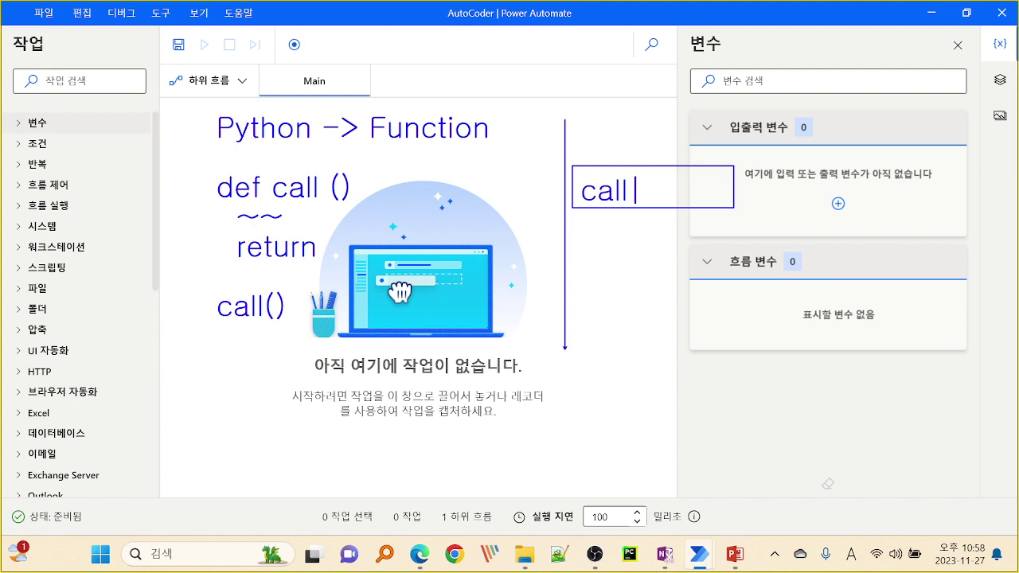
{"action": "type", "text": "()"}
Draw a pointer to the "call()" box and a tall rectangle beside it, add downward arrows, and clear the annotations.
{"action": "mouse_move", "coordinate": [609, 139]}
{"action": "left_mouse_down"}
{"action": "mouse_move", "coordinate": [613, 174]}
{"action": "mouse_move", "coordinate": [698, 129]}
{"action": "left_mouse_up"}
{"action": "left_click_drag", "start_coordinate": [755, 164], "coordinate": [904, 430]}
{"action": "left_click_drag", "start_coordinate": [798, 380], "coordinate": [794, 184]}
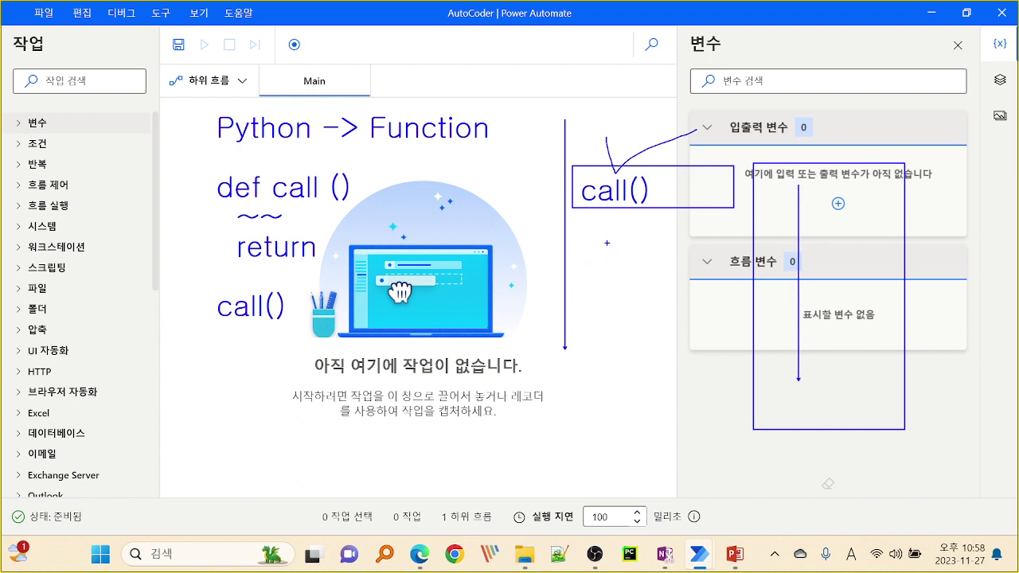
{"action": "left_click_drag", "start_coordinate": [600, 324], "coordinate": [600, 226]}
{"action": "key", "text": "Escape"}
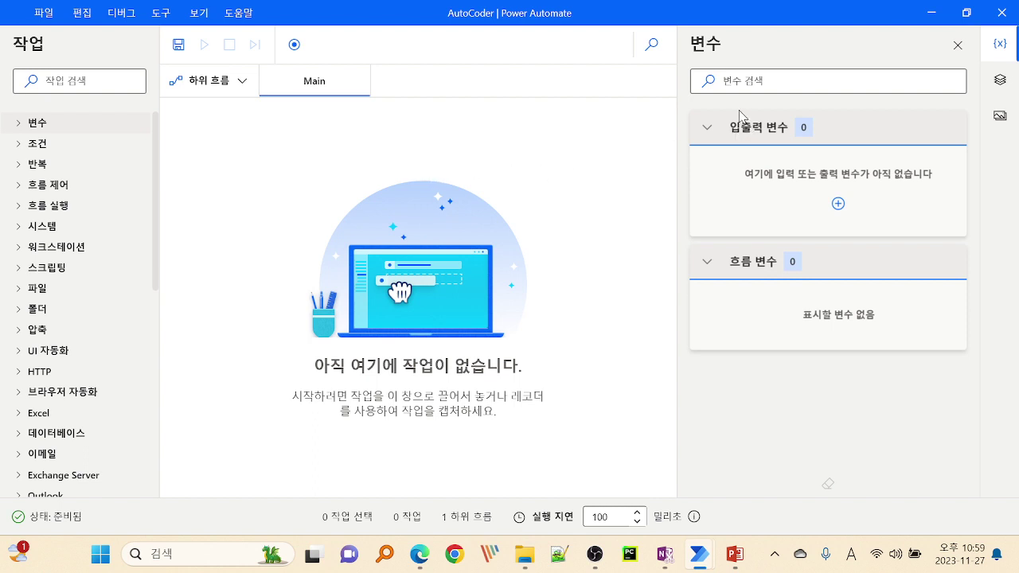
Box the 변수 heading and mark the add option under 입출력 변수 with blue annotations.
{"action": "left_click_drag", "start_coordinate": [682, 30], "coordinate": [726, 59]}
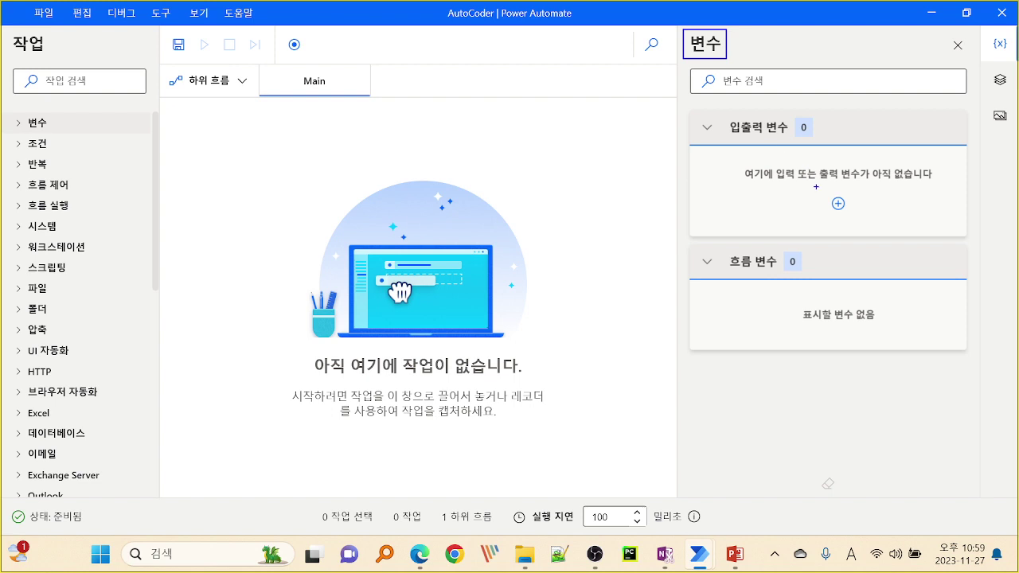
{"action": "left_click_drag", "start_coordinate": [828, 193], "coordinate": [843, 225]}
{"action": "mouse_move", "coordinate": [775, 163]}
{"action": "left_mouse_down"}
{"action": "mouse_move", "coordinate": [797, 183]}
{"action": "mouse_move", "coordinate": [841, 185]}
{"action": "left_mouse_up"}
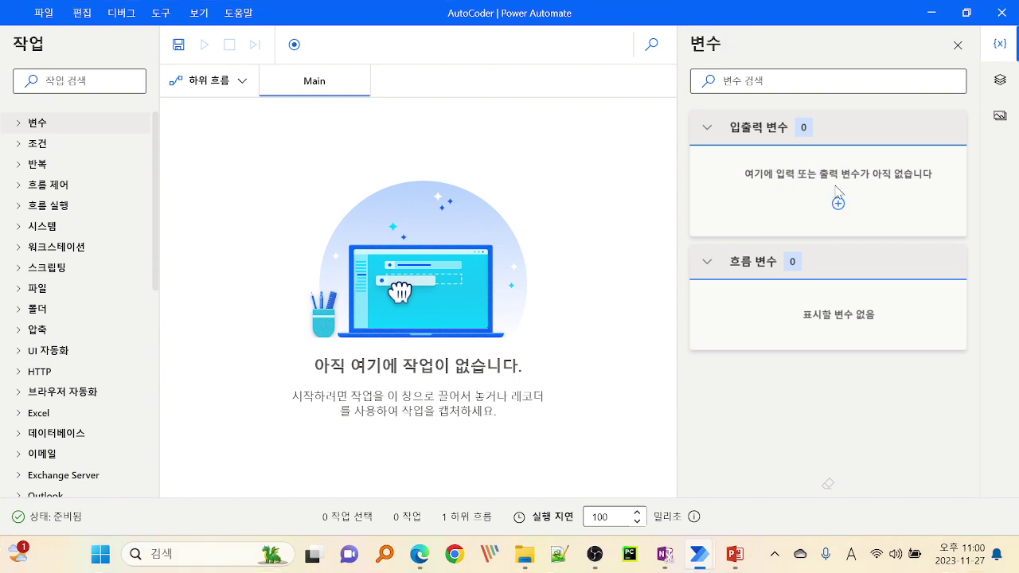
Open the variable types available to add under 입출력 변수 and close the choices.
{"action": "left_click", "coordinate": [841, 206]}
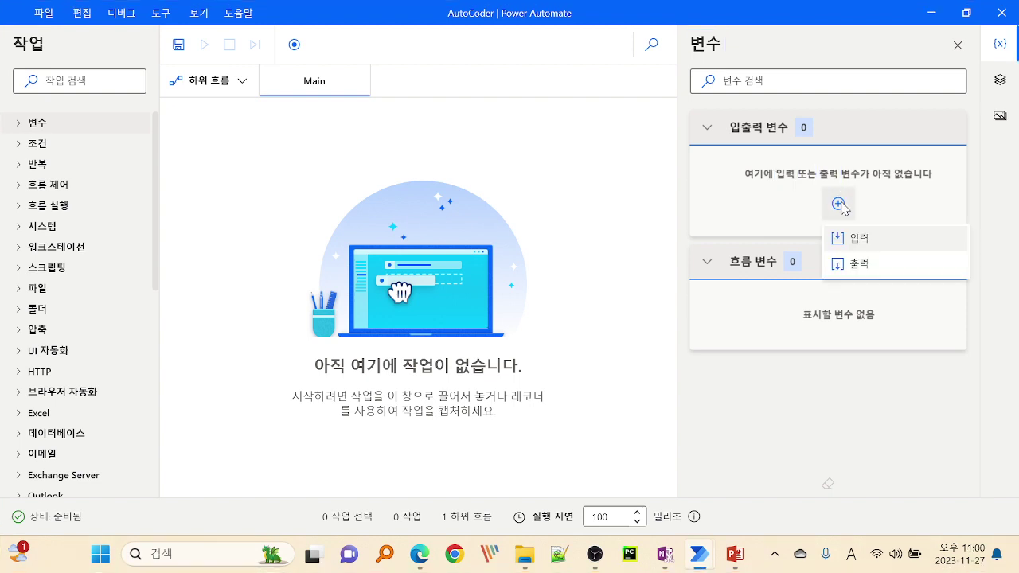
{"action": "left_click", "coordinate": [714, 217]}
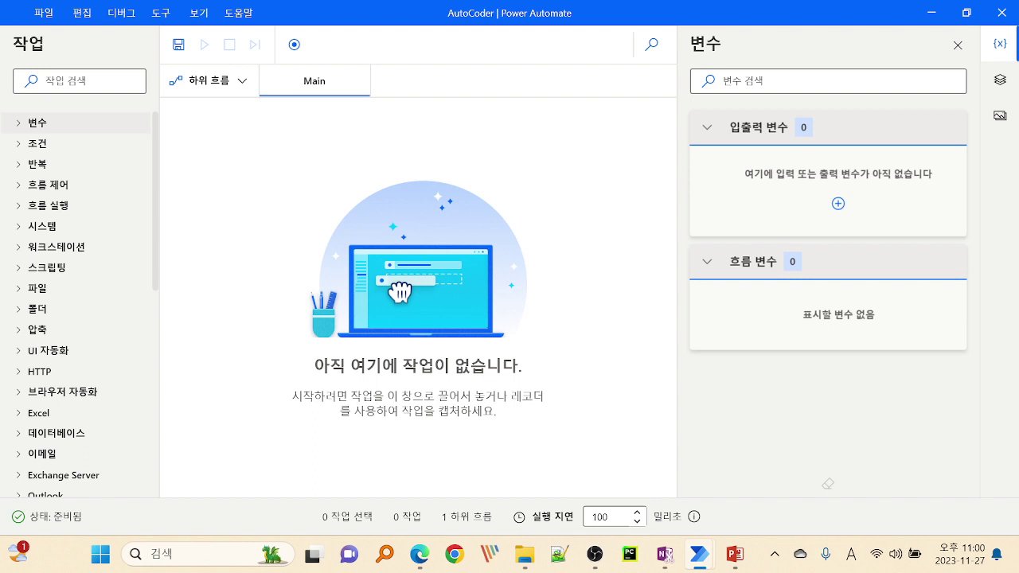
{"action": "key", "text": "alt+Tab"}
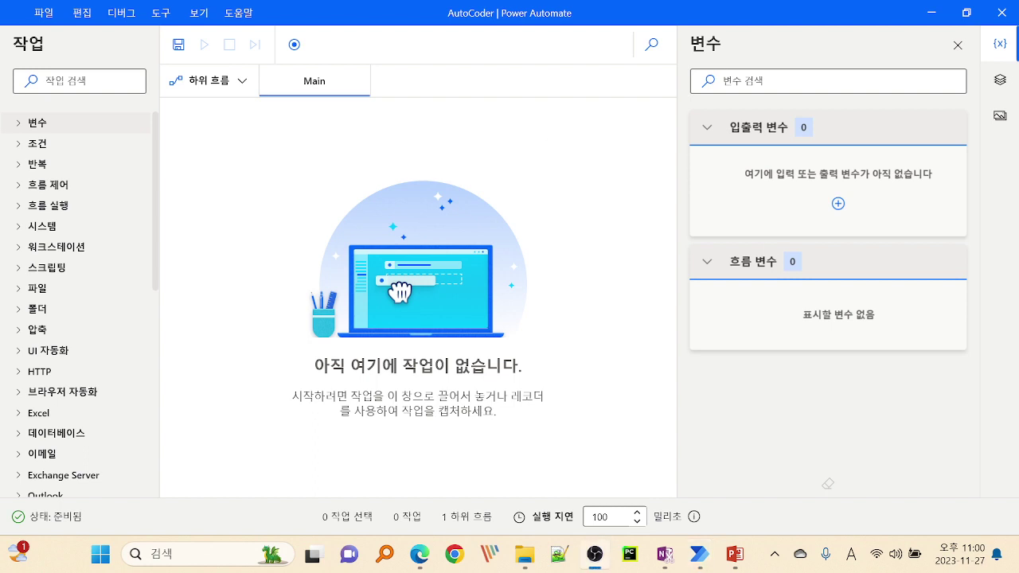